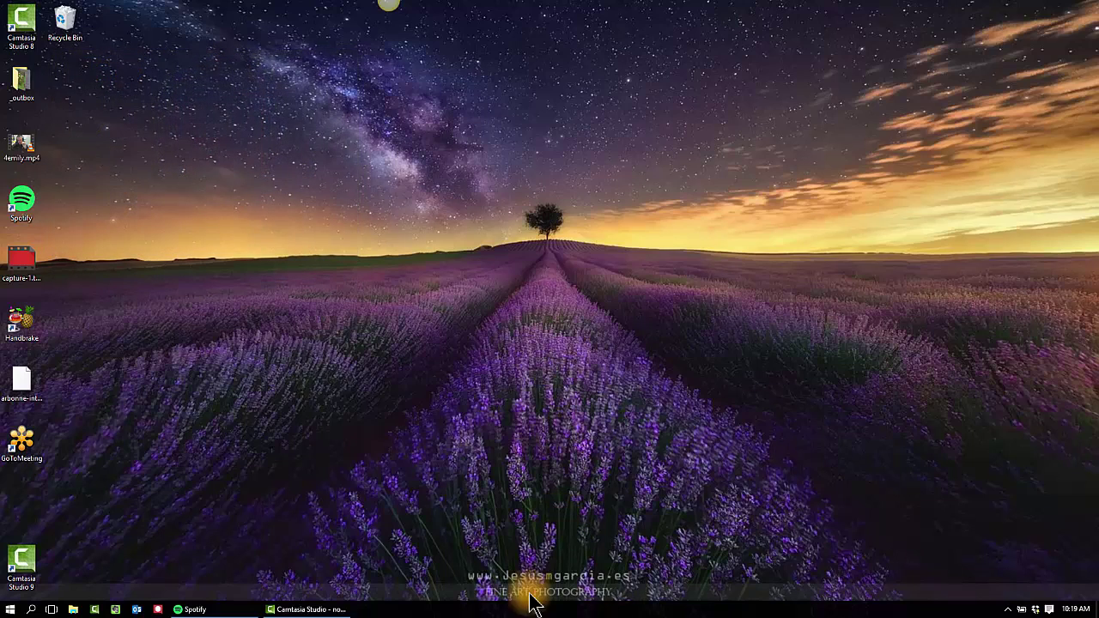
Step: Check the recording1.trec clip properties at 0:01, confirming its 1920x1080 source size
{"action": "left_click", "coordinate": [319, 608]}
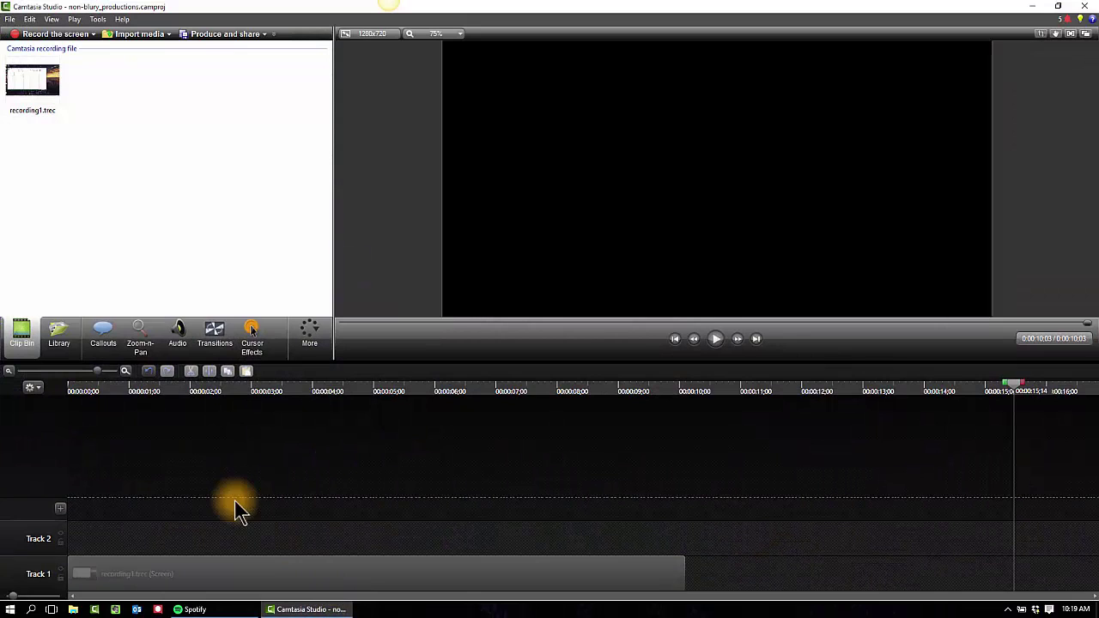
{"action": "left_click", "coordinate": [137, 391]}
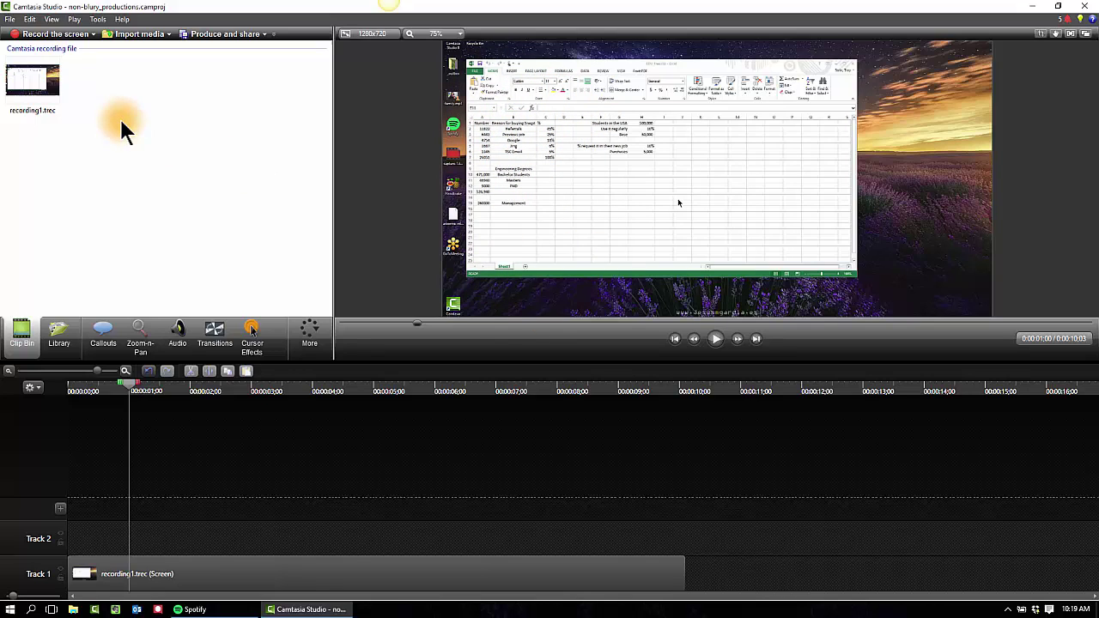
{"action": "right_click", "coordinate": [37, 78]}
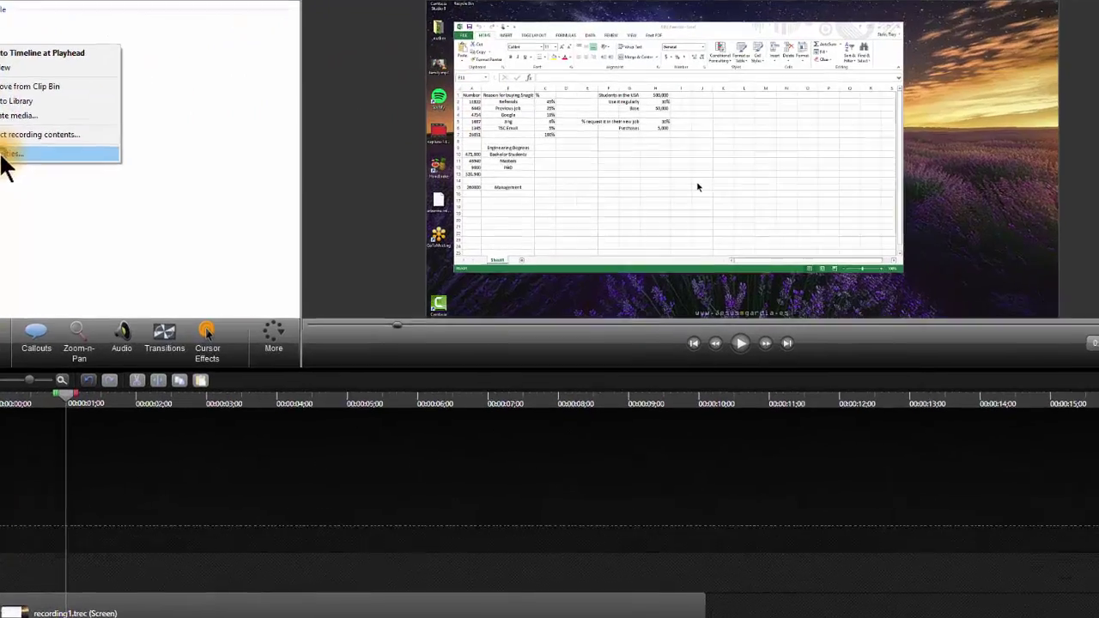
{"action": "left_click", "coordinate": [73, 169]}
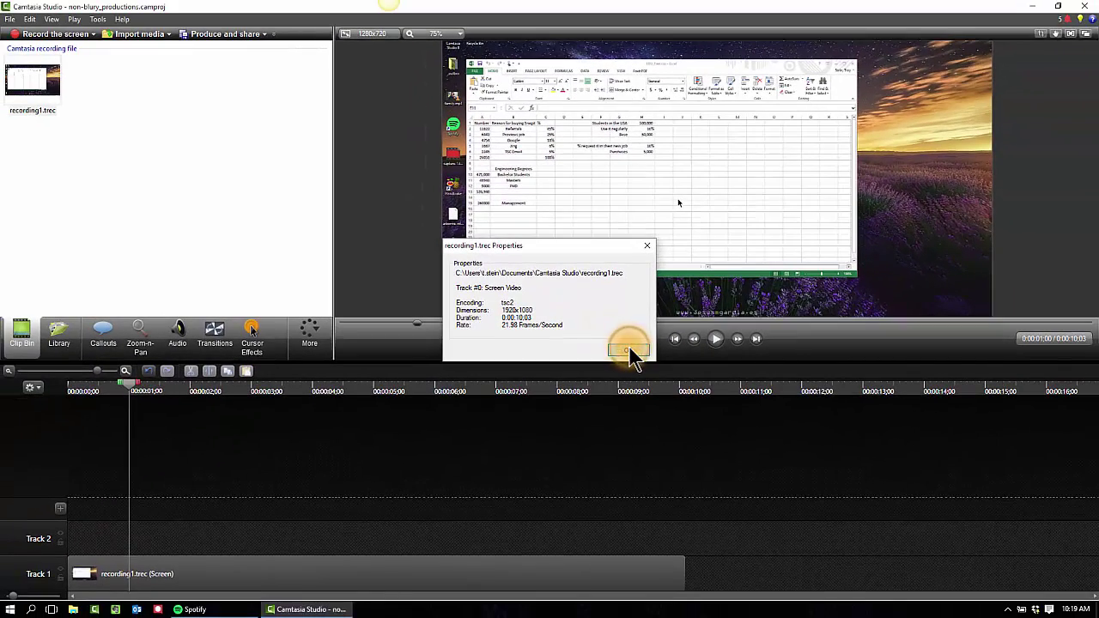
{"action": "left_click", "coordinate": [628, 351]}
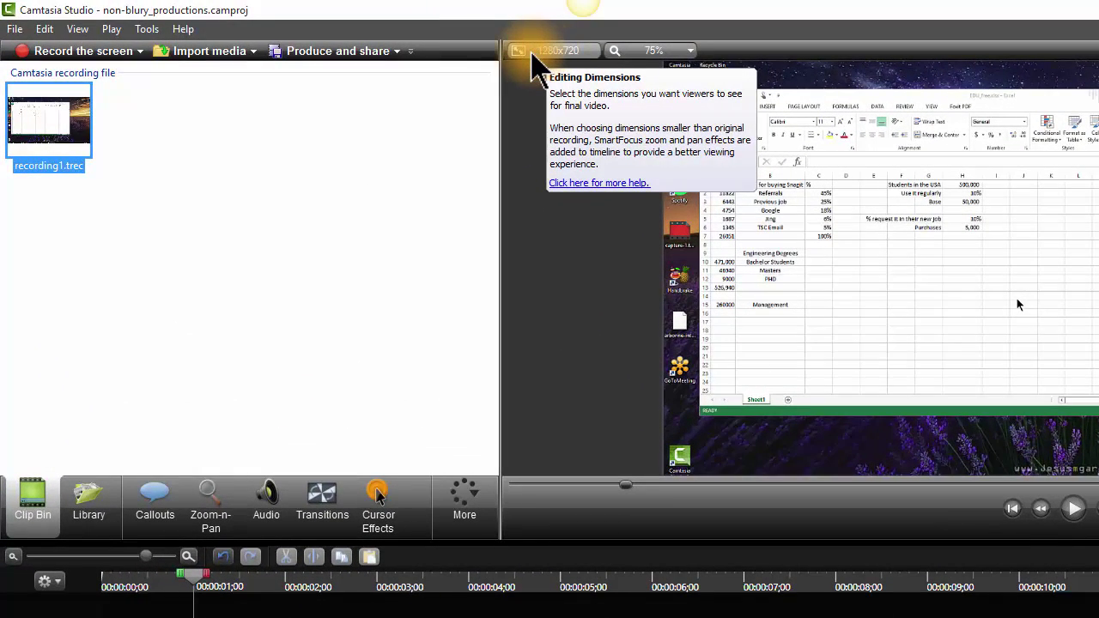
Step: Confirm the 1280x720 editing dimensions, then pick the MP4 only (up to 720p) production preset
{"action": "left_click", "coordinate": [531, 53]}
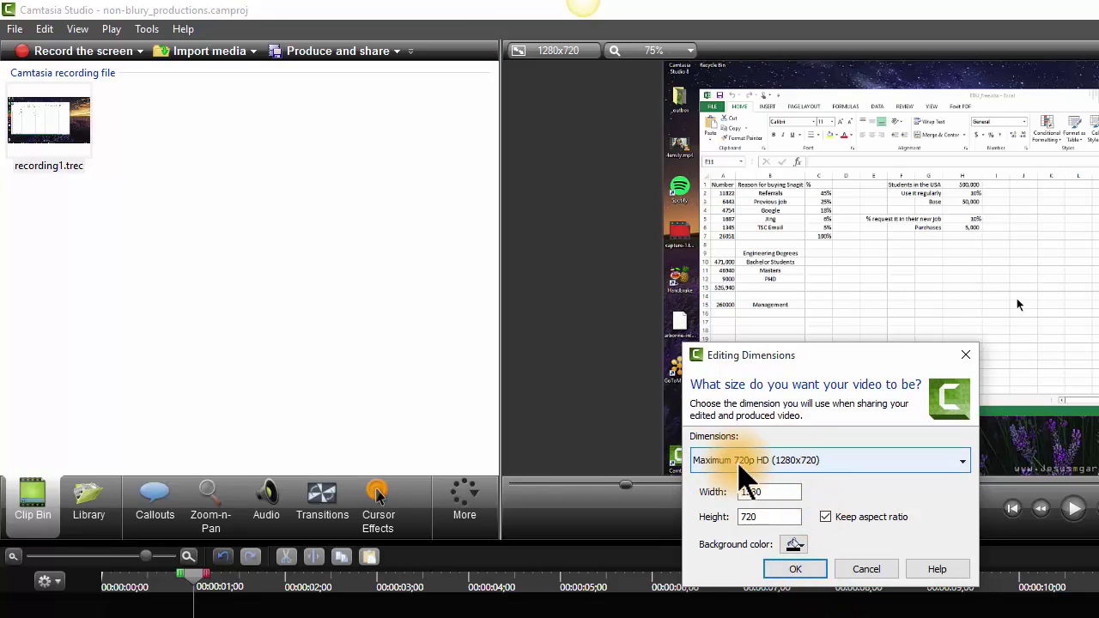
{"action": "left_click", "coordinate": [866, 569]}
{"action": "left_click", "coordinate": [390, 53]}
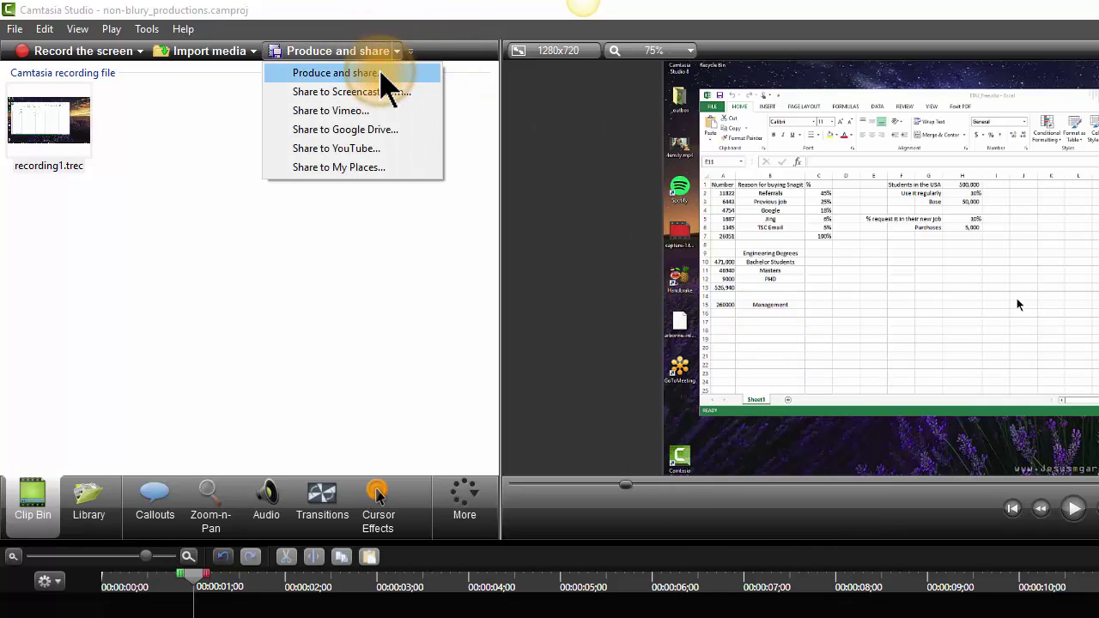
{"action": "left_click", "coordinate": [381, 74]}
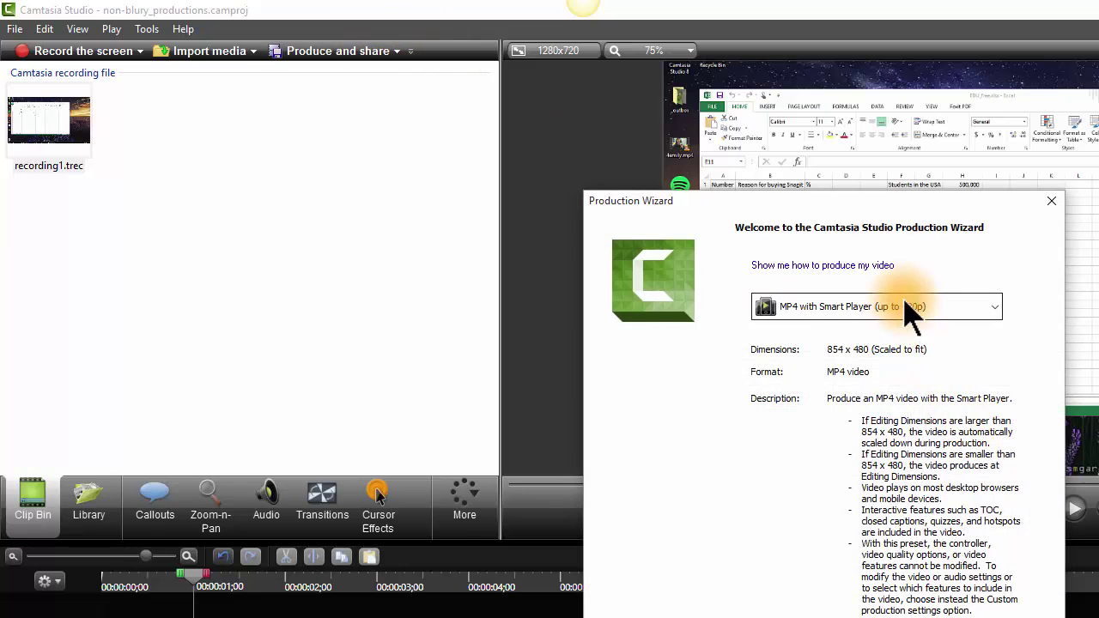
{"action": "left_click", "coordinate": [910, 314]}
{"action": "left_click", "coordinate": [855, 516]}
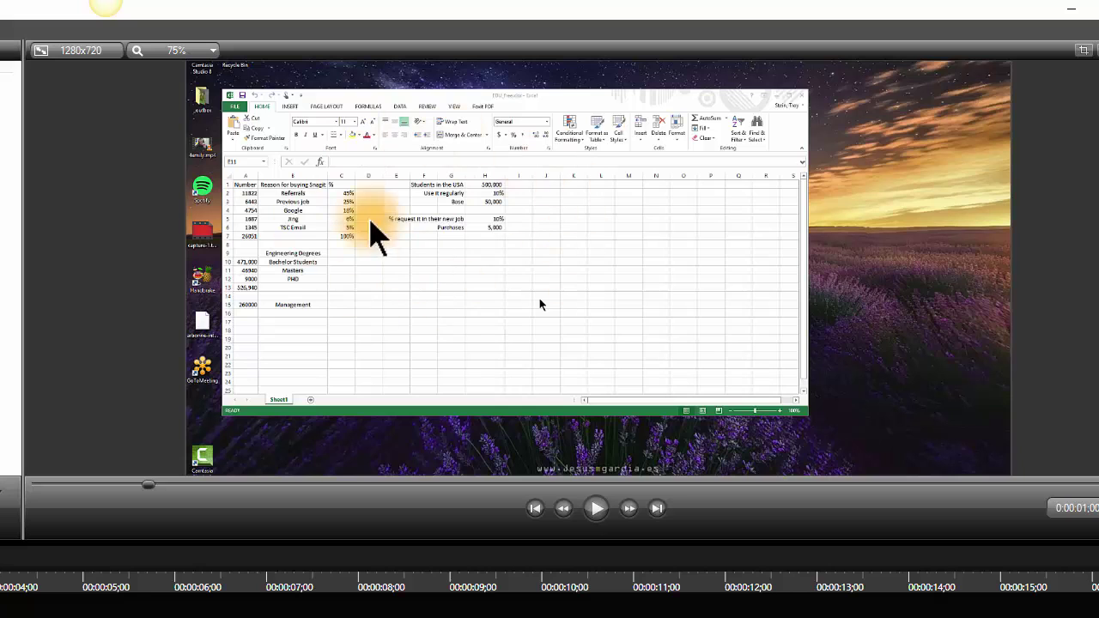
Step: Set the canvas zoom to 100%, enlarge the preview area, and return the playhead to the start
{"action": "left_click", "coordinate": [206, 52]}
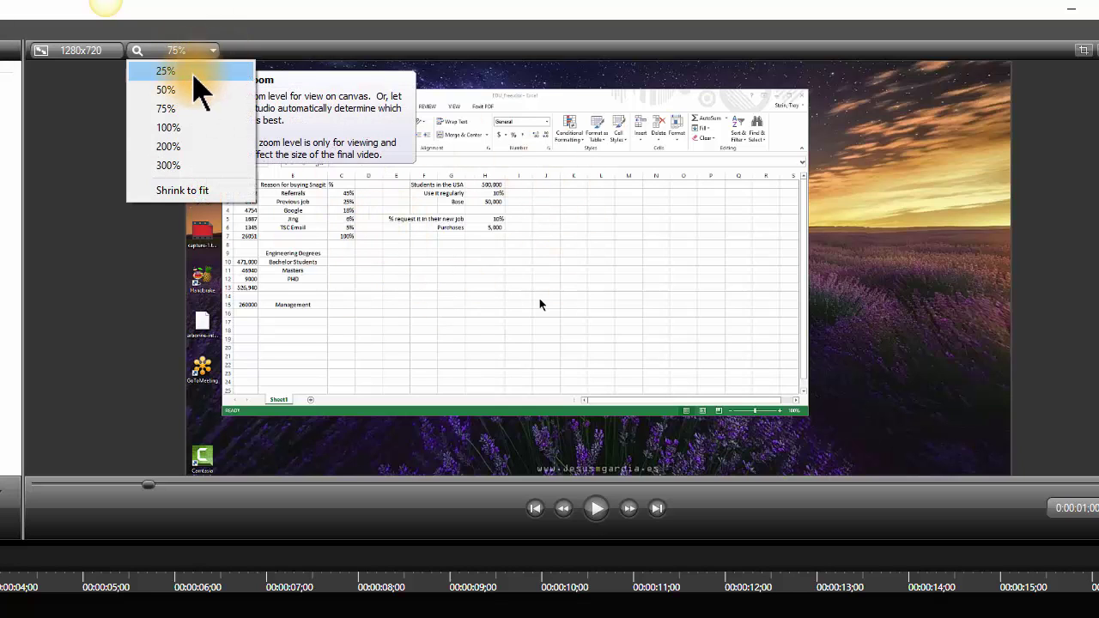
{"action": "left_click", "coordinate": [168, 127]}
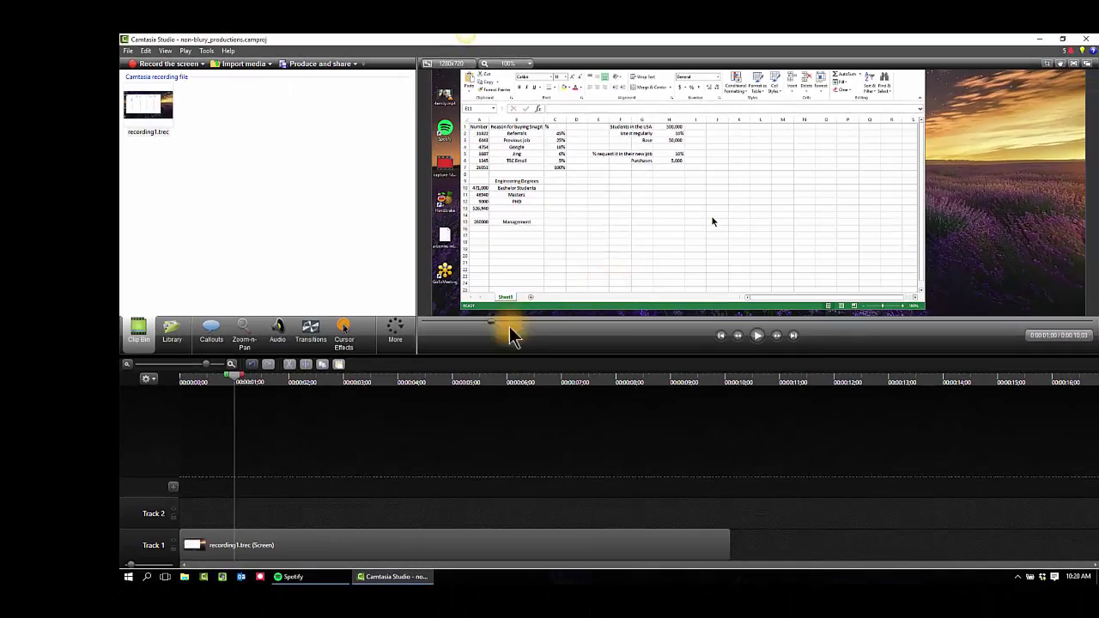
{"action": "left_click_drag", "start_coordinate": [488, 359], "coordinate": [488, 493]}
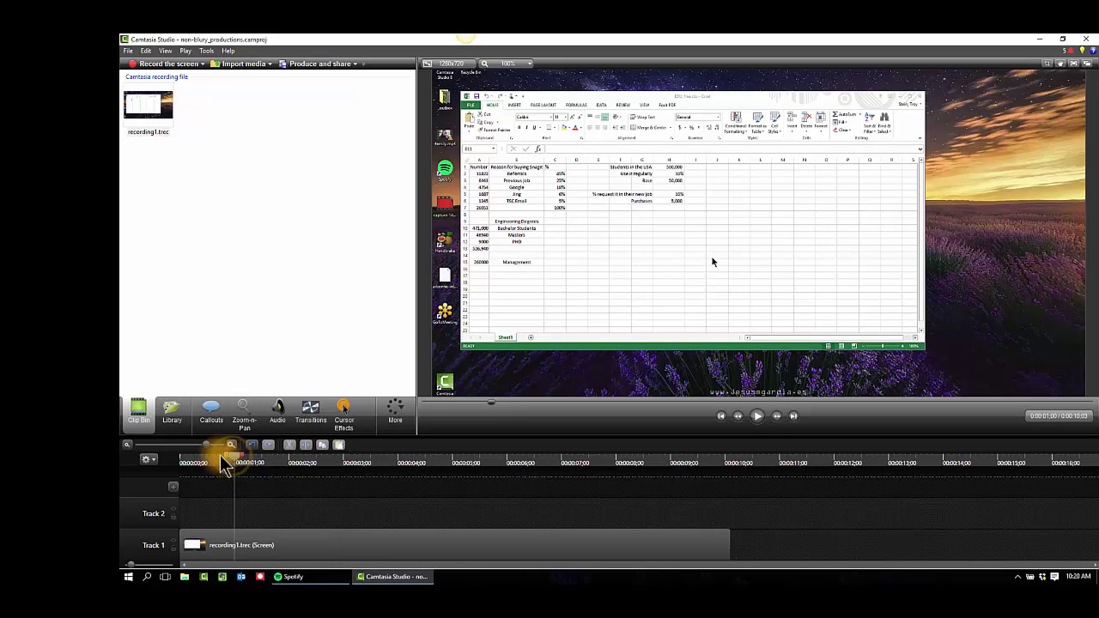
{"action": "left_click_drag", "start_coordinate": [221, 463], "coordinate": [365, 470]}
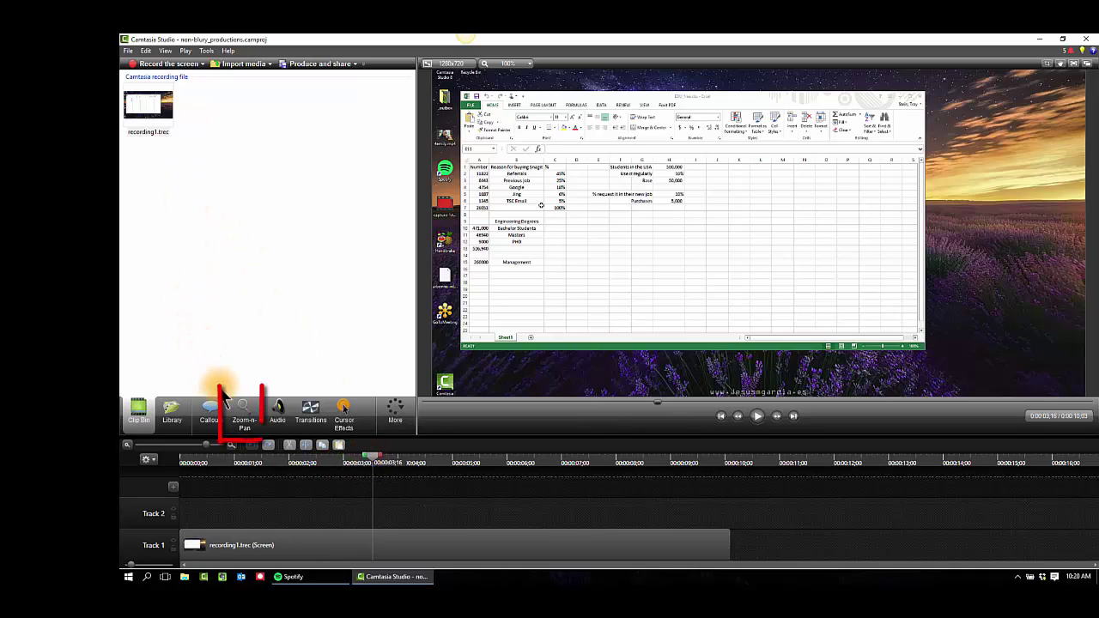
Step: In Zoom-n-Pan, zoom the recording to 1:1 so its scale becomes 100%
{"action": "left_click", "coordinate": [243, 412]}
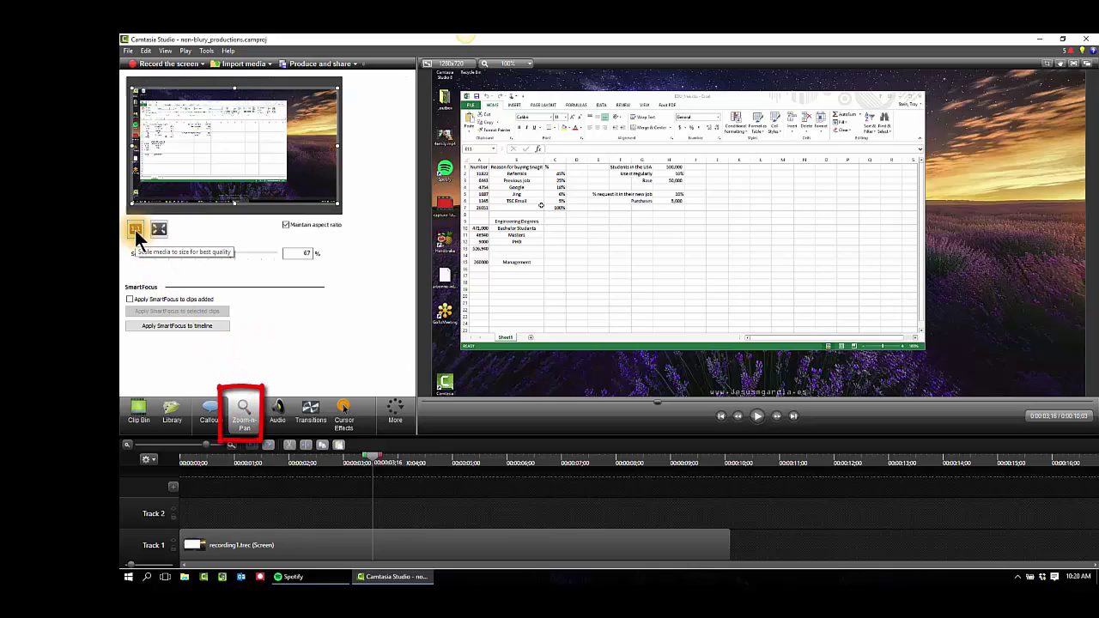
{"action": "left_click", "coordinate": [305, 252]}
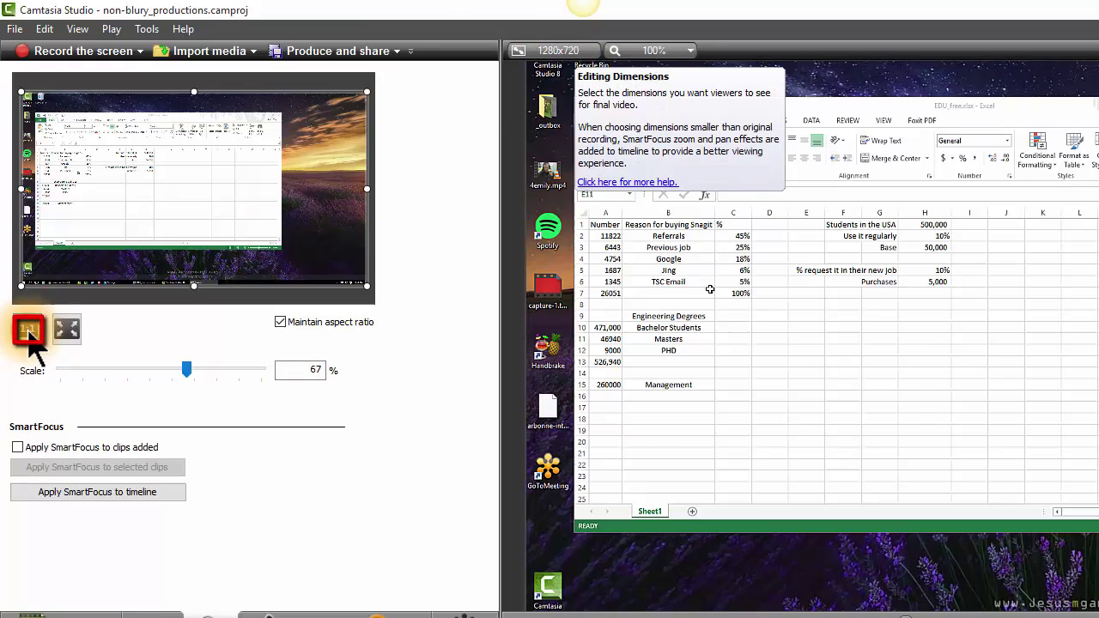
{"action": "left_click", "coordinate": [28, 330]}
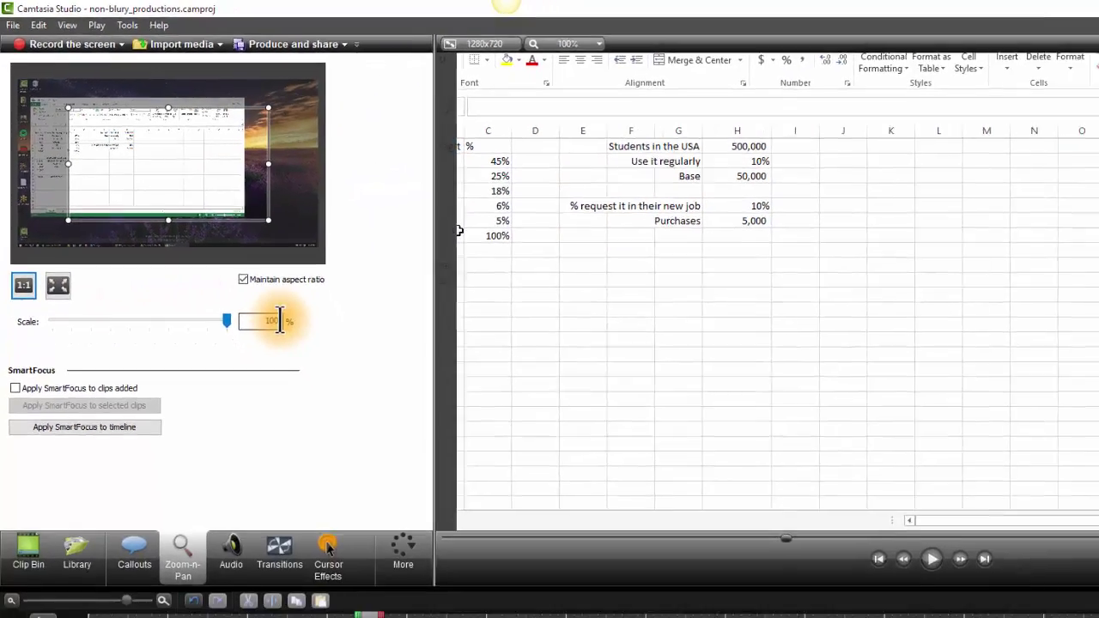
Step: Frame the 100% zoom on the sheet's top-left and move its animation to the clip's start
{"action": "left_click_drag", "start_coordinate": [136, 165], "coordinate": [103, 158]}
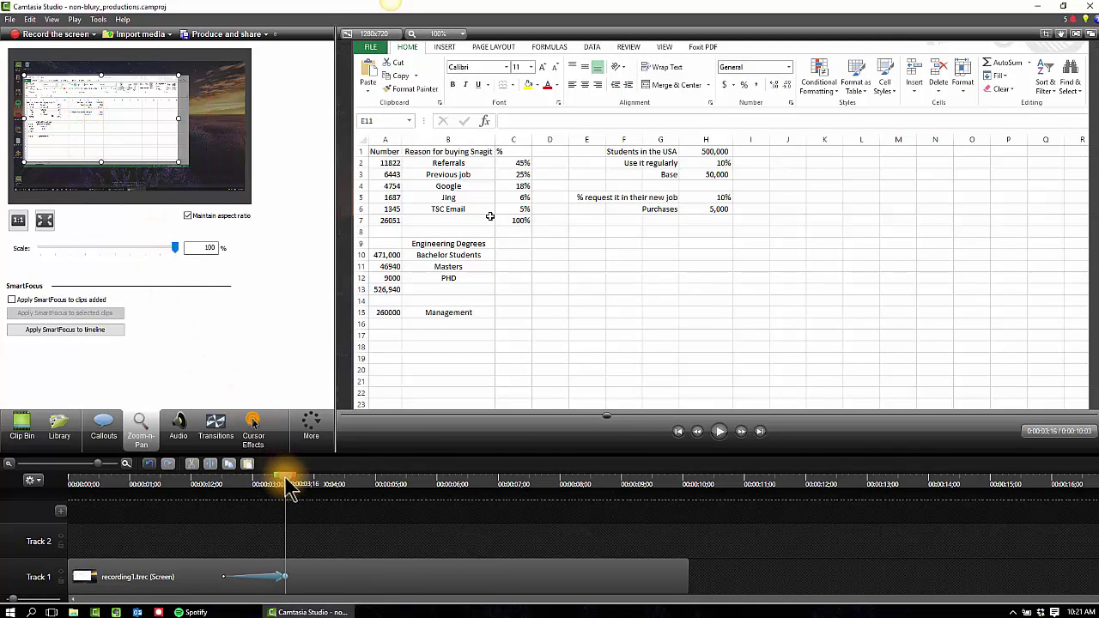
{"action": "left_click_drag", "start_coordinate": [286, 479], "coordinate": [343, 499]}
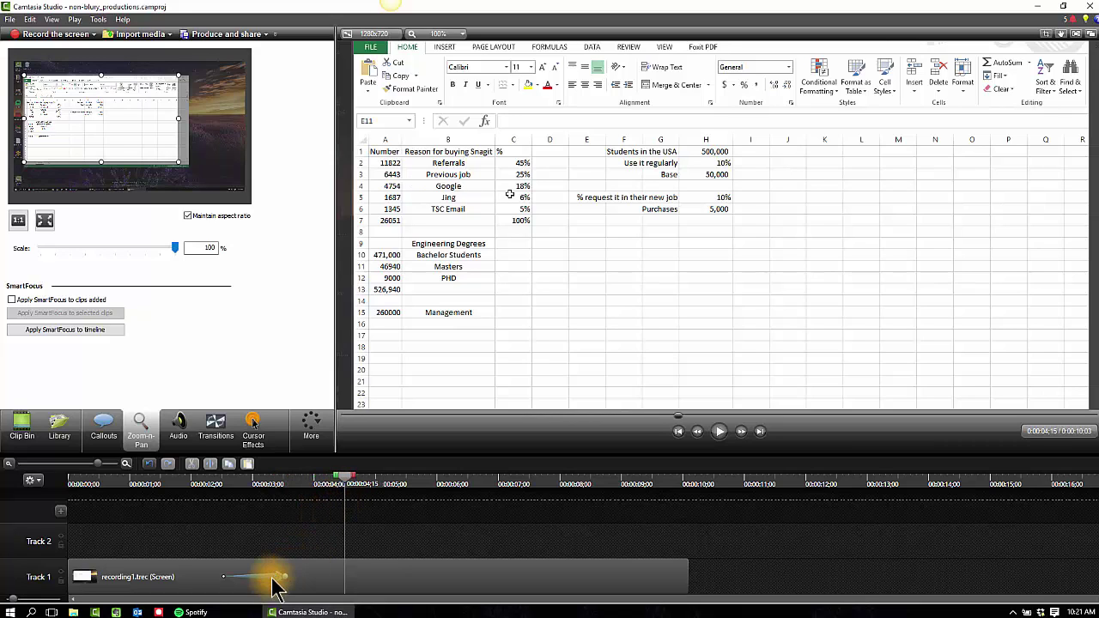
{"action": "left_click_drag", "start_coordinate": [277, 579], "coordinate": [136, 584]}
{"action": "left_click_drag", "start_coordinate": [350, 491], "coordinate": [580, 486]}
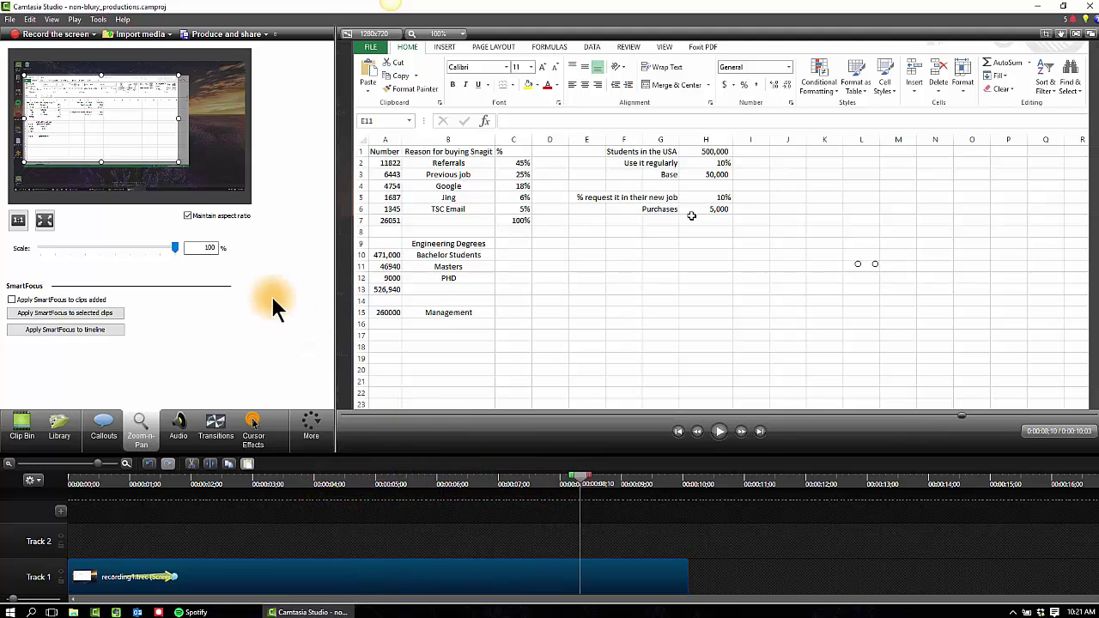
Step: Add a zoom-out animation near 0:08 that scales the recording to fit the entire canvas
{"action": "left_click", "coordinate": [44, 222]}
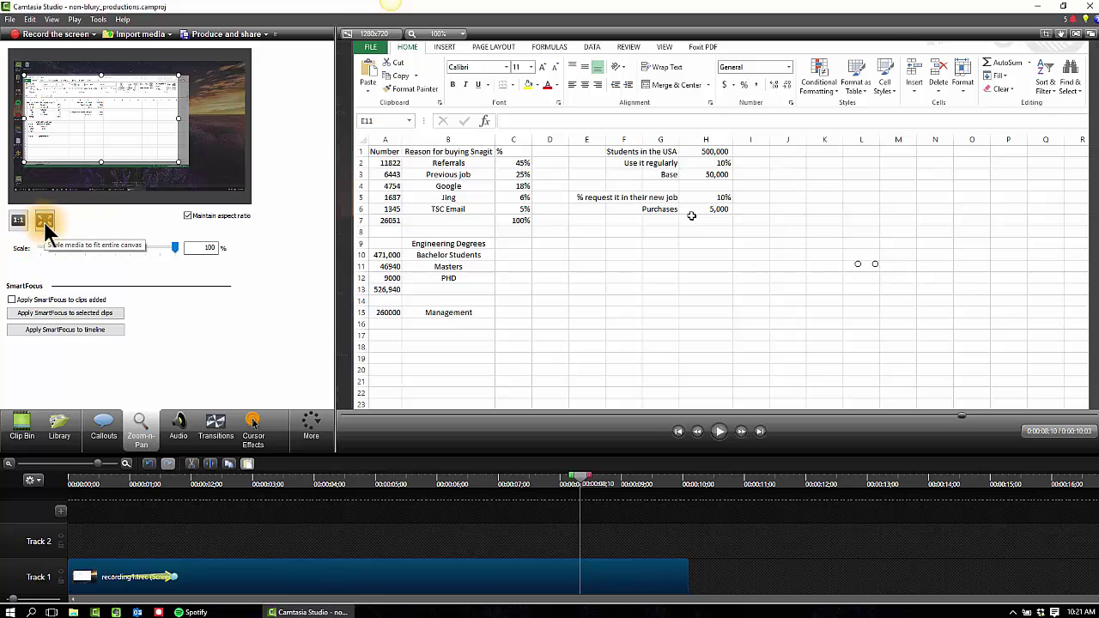
{"action": "left_click", "coordinate": [44, 222]}
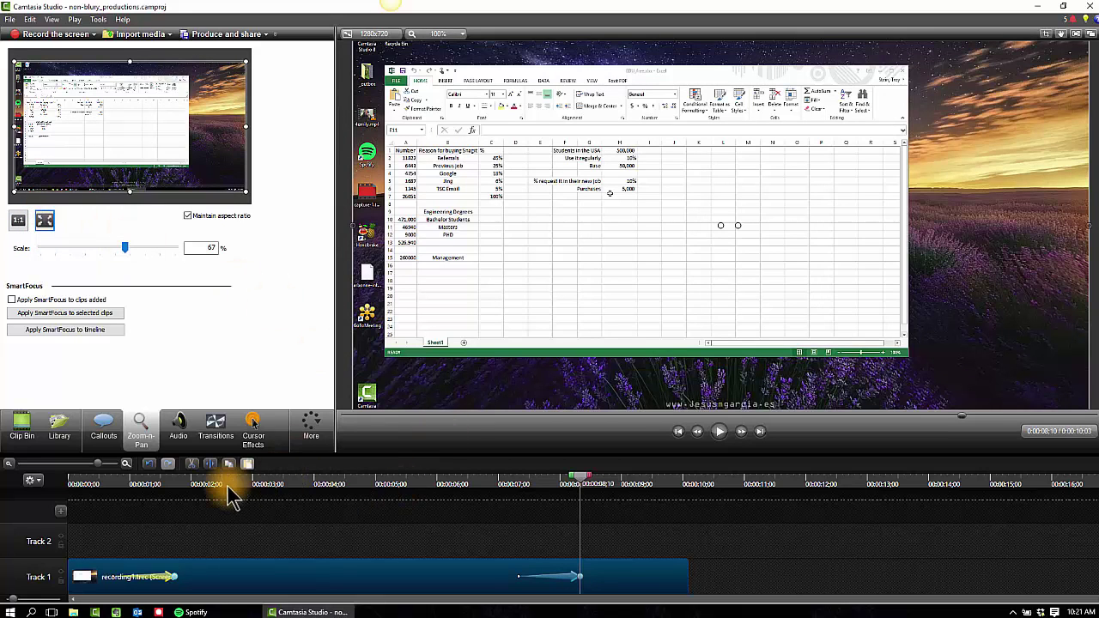
{"action": "left_click_drag", "start_coordinate": [148, 488], "coordinate": [631, 487]}
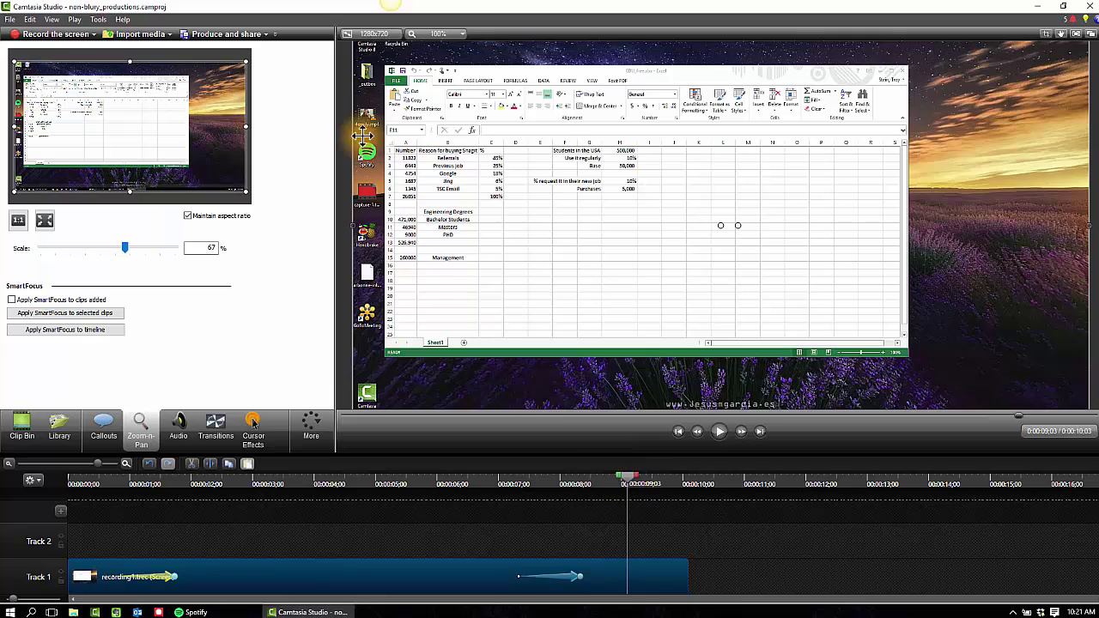
Step: Switch the canvas view to 50%, back to 100%, and set the playhead to 0:05
{"action": "left_click", "coordinate": [459, 36]}
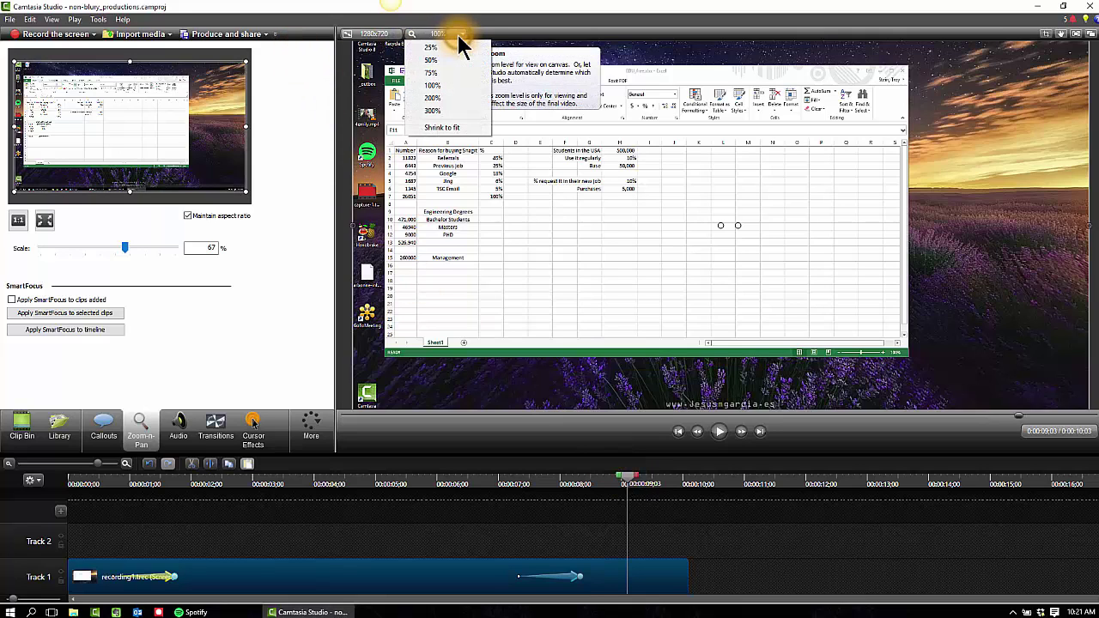
{"action": "left_click", "coordinate": [446, 61]}
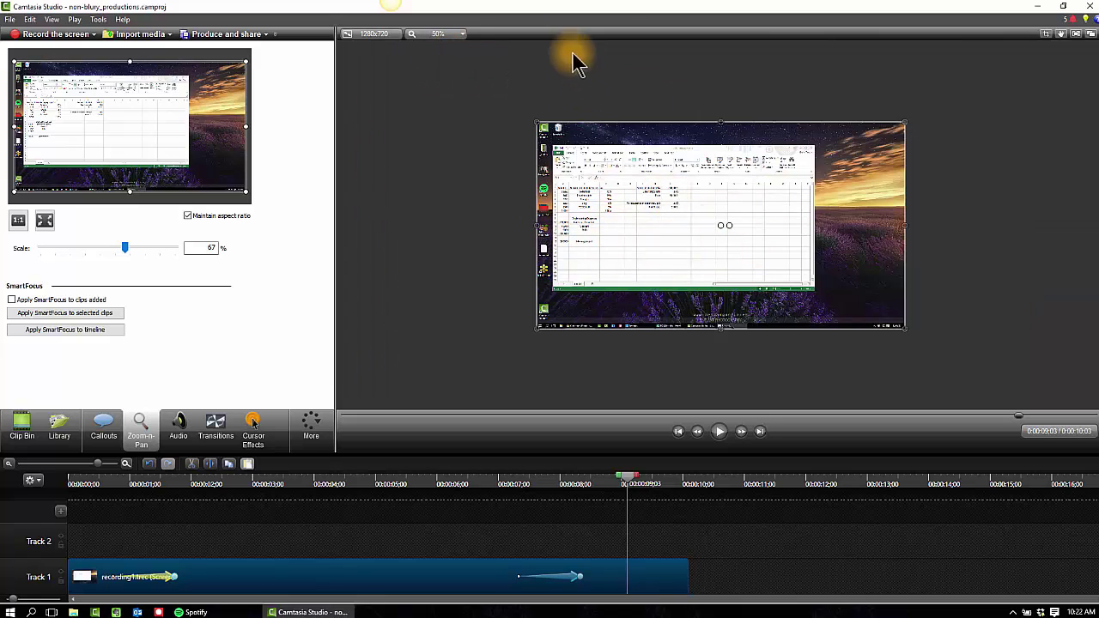
{"action": "left_click", "coordinate": [459, 35]}
{"action": "left_click", "coordinate": [444, 92]}
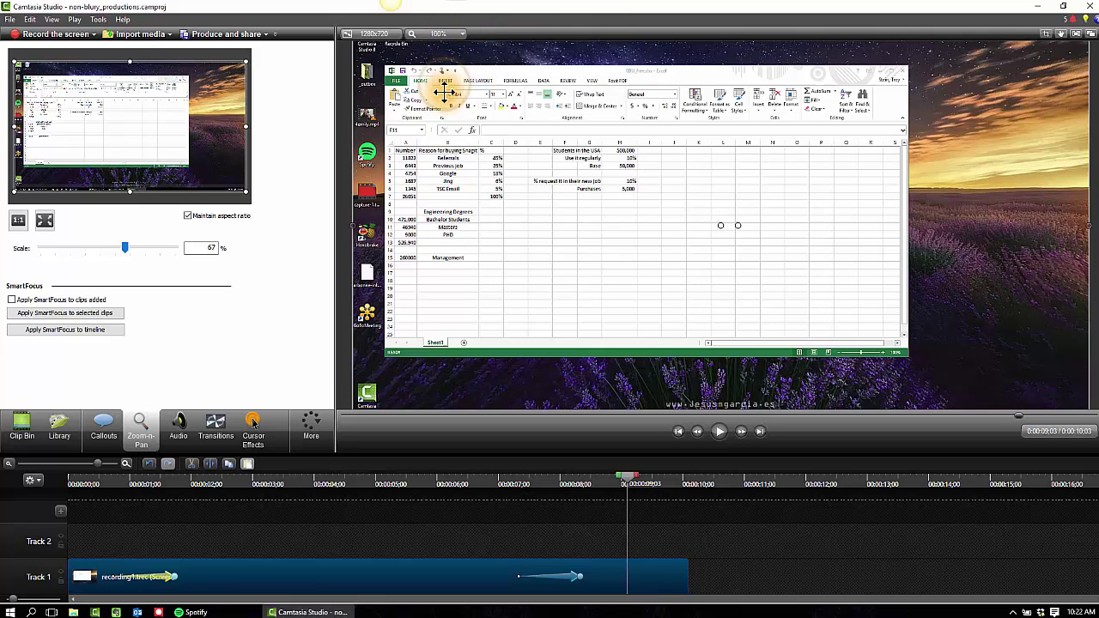
{"action": "left_click", "coordinate": [420, 485]}
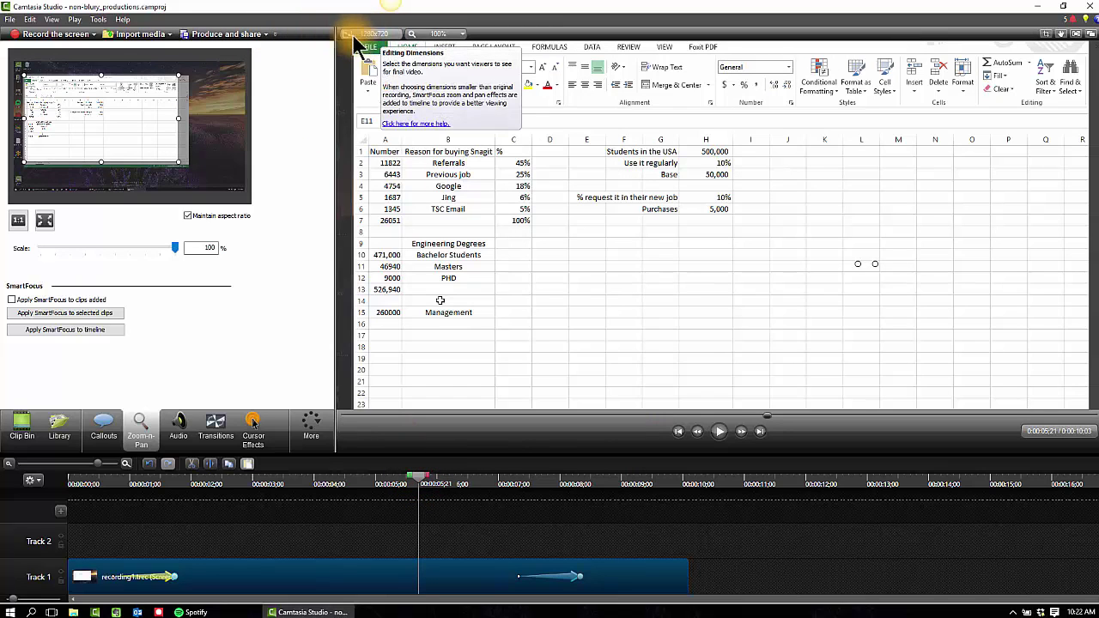
Step: Start the Production Wizard with the MP4 only (up to 720p) preset at 1280 x 720
{"action": "left_click", "coordinate": [265, 34]}
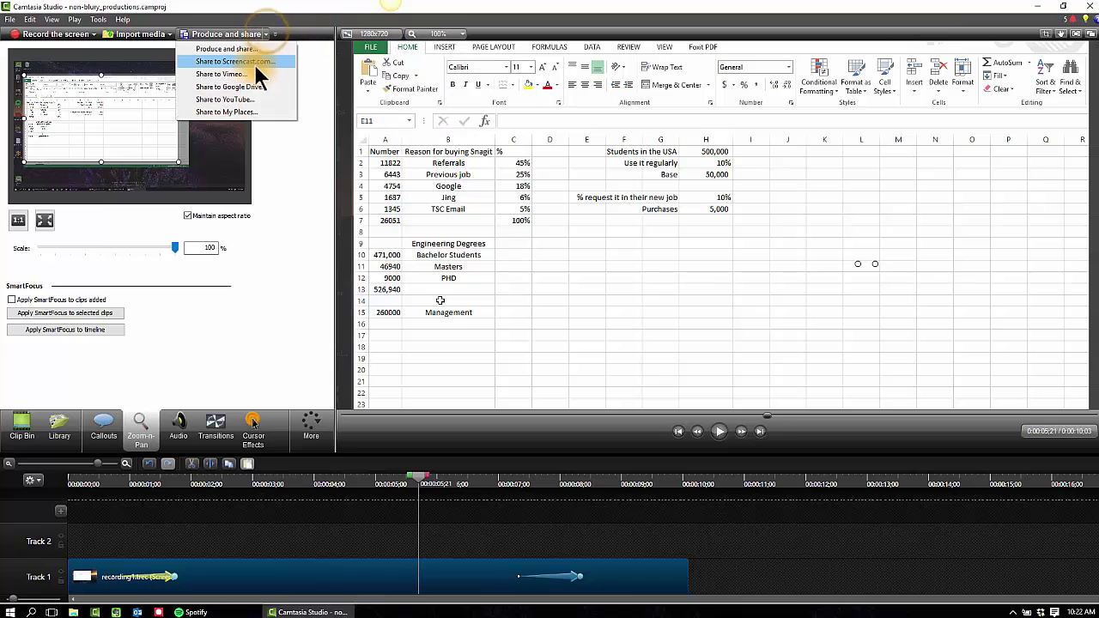
{"action": "left_click", "coordinate": [240, 49]}
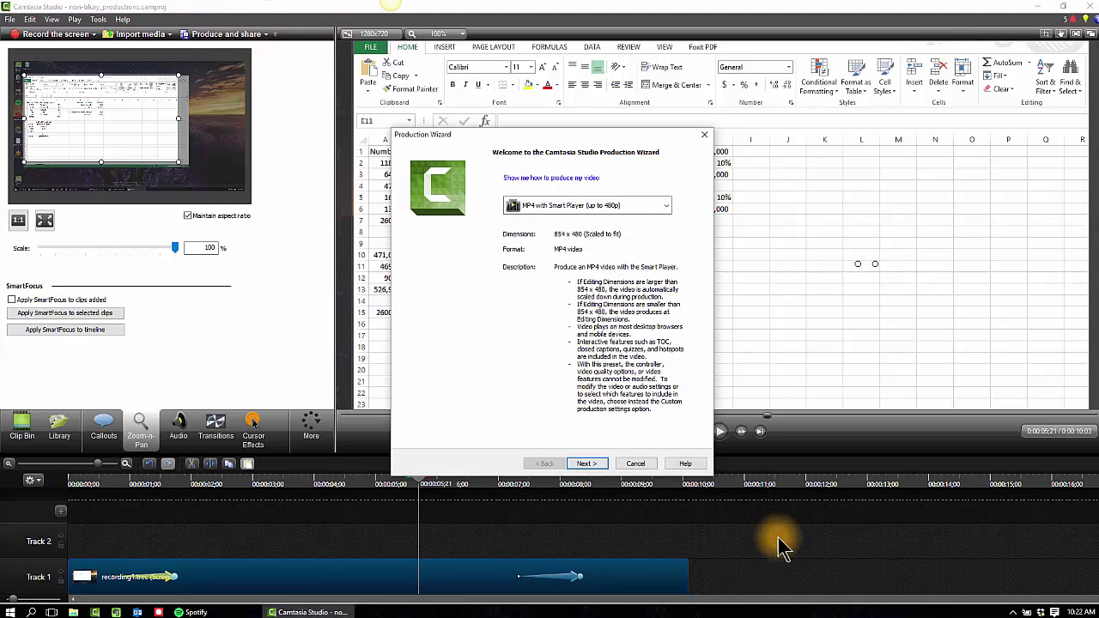
{"action": "left_click", "coordinate": [592, 205]}
{"action": "left_click", "coordinate": [569, 342]}
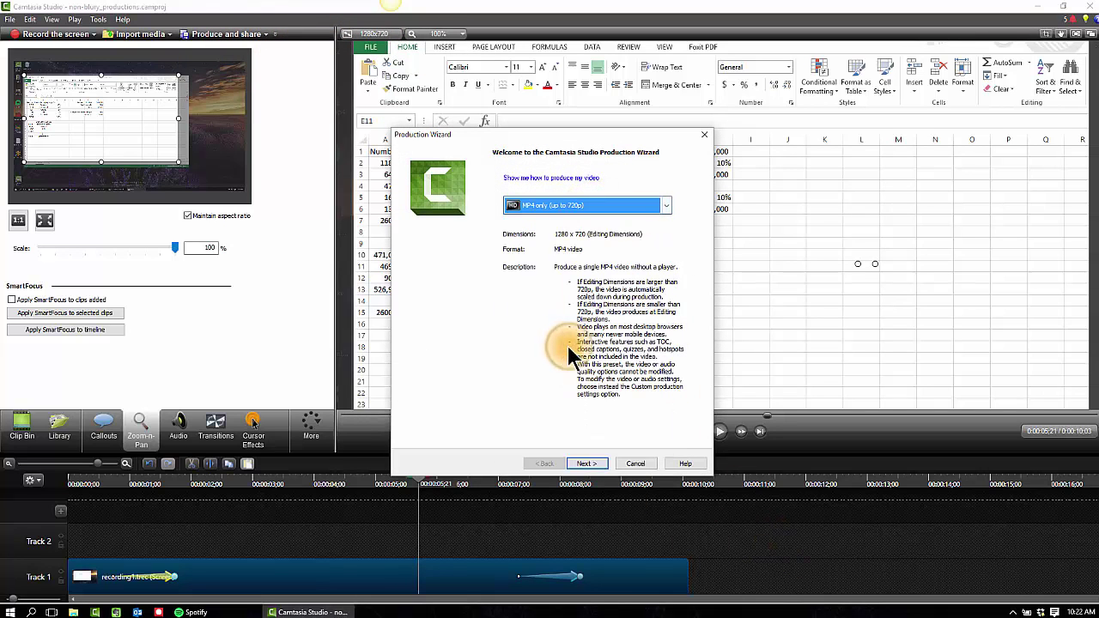